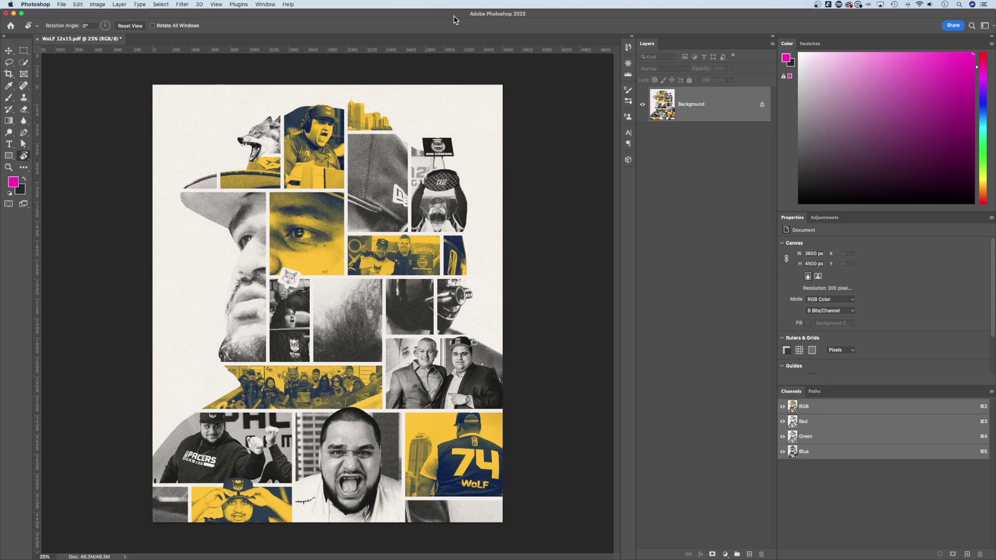
- Rotate the collage image 90° clockwise onto a 4500 × 3600 px landscape canvas
{"action": "key", "text": "h"}
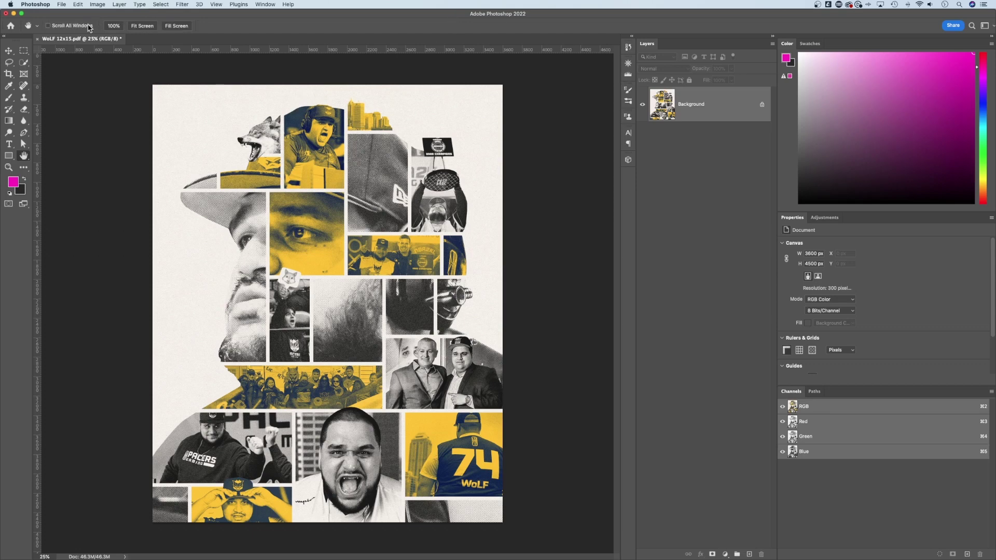
{"action": "left_click", "coordinate": [98, 5]}
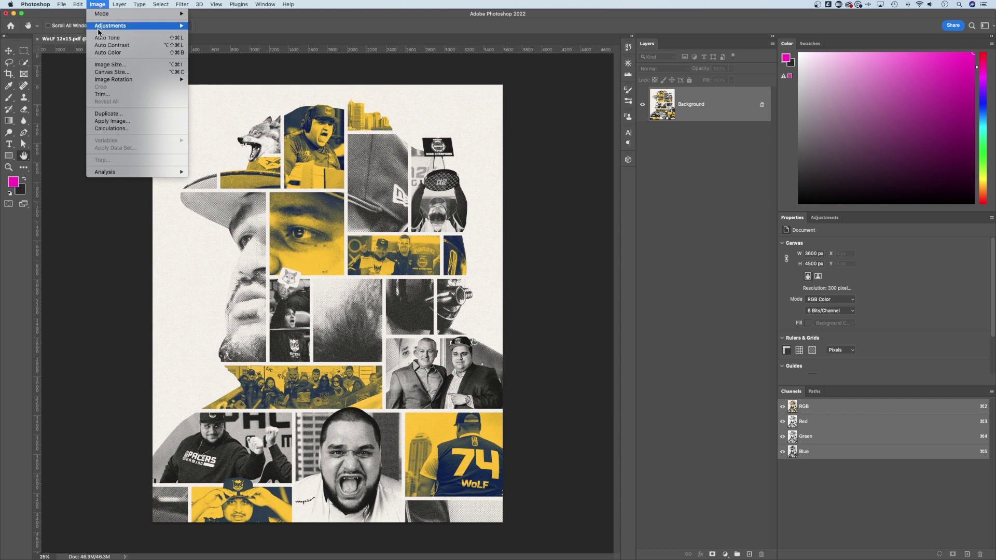
{"action": "mouse_move", "coordinate": [109, 82]}
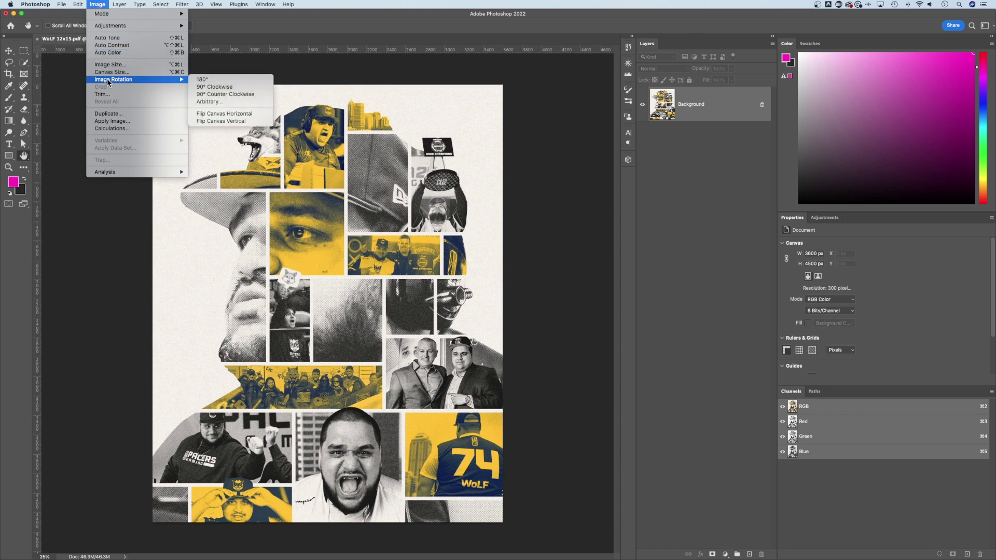
{"action": "left_click", "coordinate": [228, 86]}
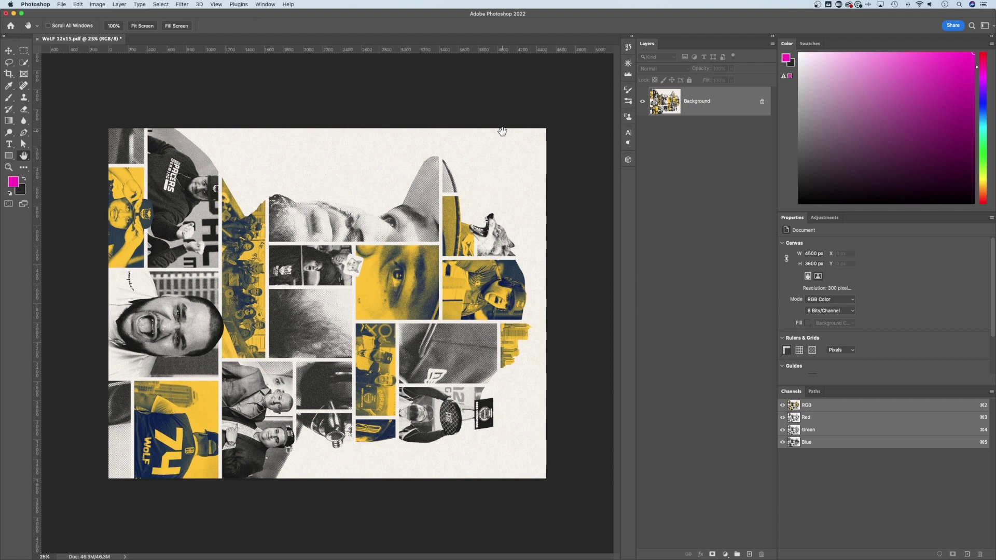
- Undo the rotation back to 3600 × 4500 px portrait, choose Rotate View, and toggle Rotate All Windows
{"action": "key", "text": "super+shift+r"}
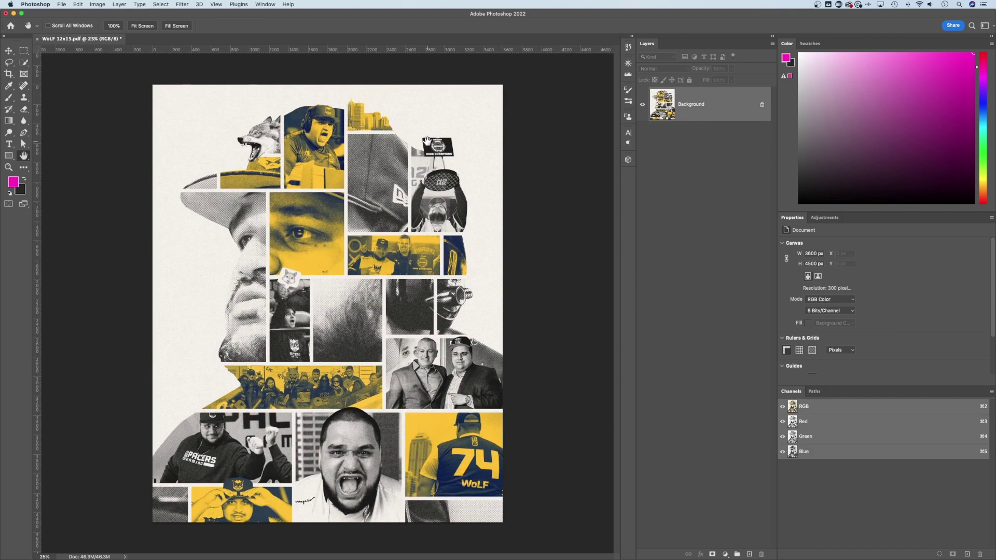
{"action": "left_click", "coordinate": [24, 158]}
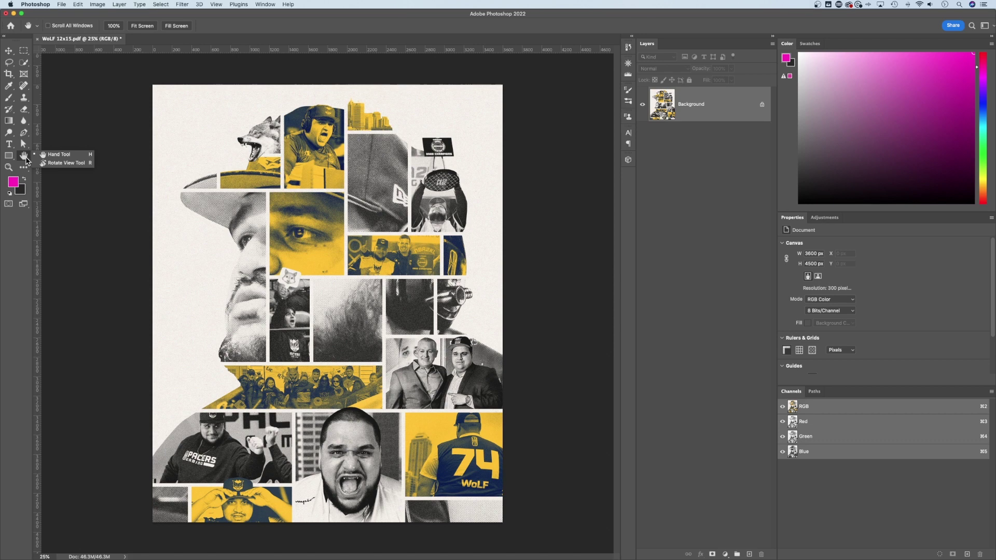
{"action": "left_click", "coordinate": [76, 165]}
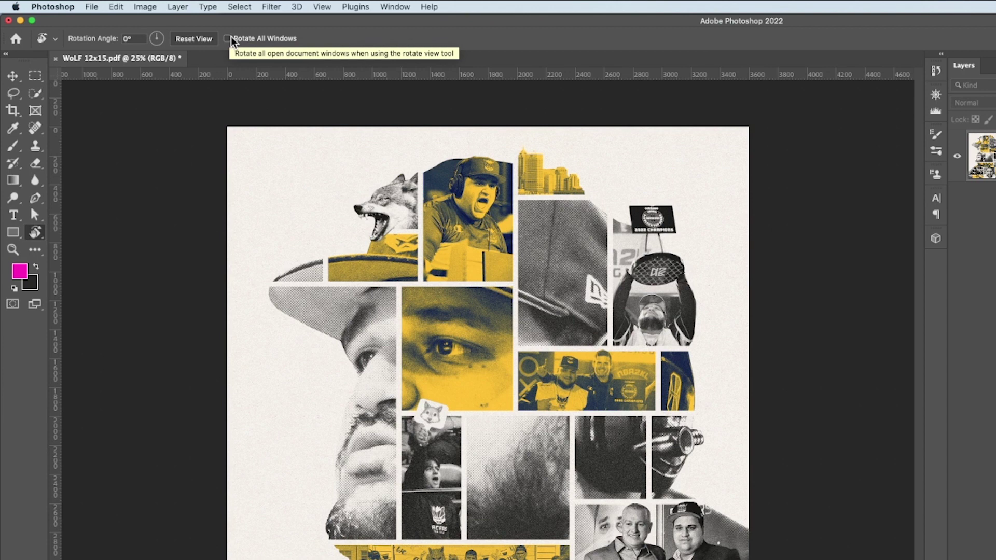
{"action": "left_click", "coordinate": [228, 40]}
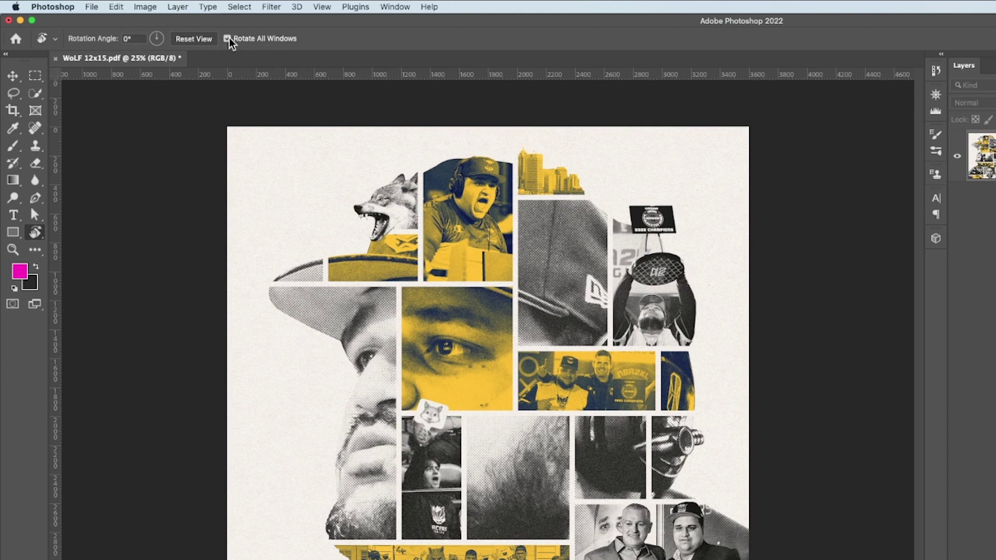
{"action": "left_click", "coordinate": [229, 39]}
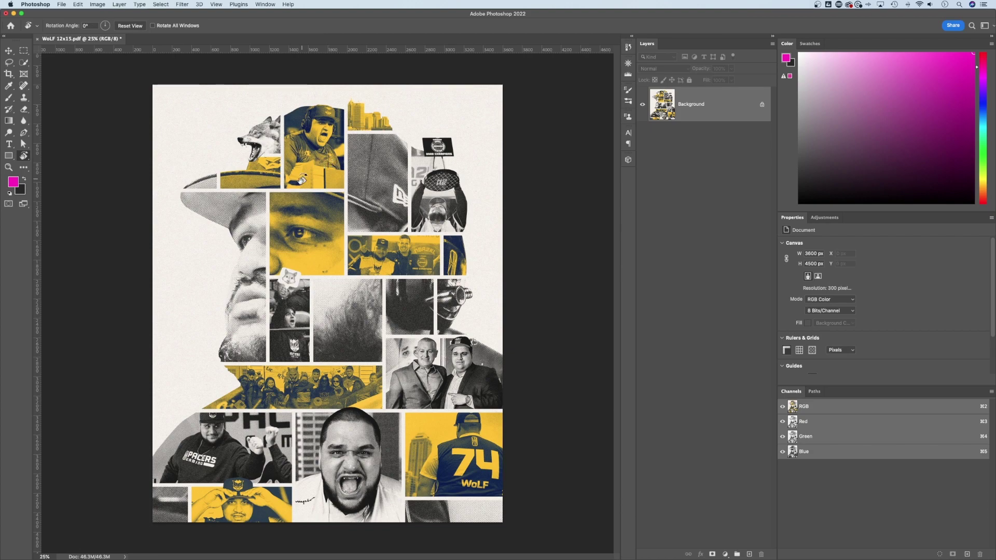
- Turn the canvas view to -90° so the portrait poster lies sideways
{"action": "left_click_drag", "start_coordinate": [301, 180], "coordinate": [438, 220]}
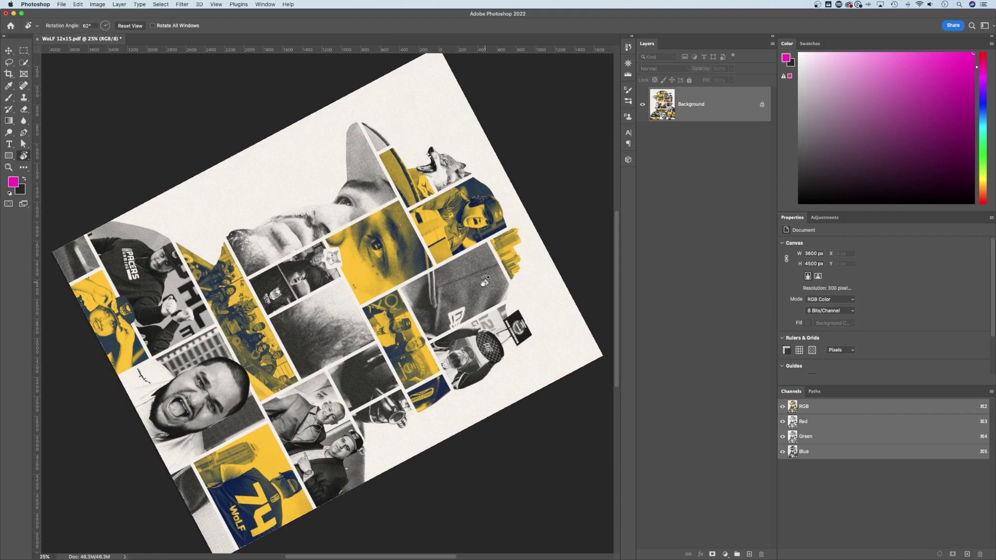
{"action": "left_click_drag", "start_coordinate": [475, 272], "coordinate": [457, 182]}
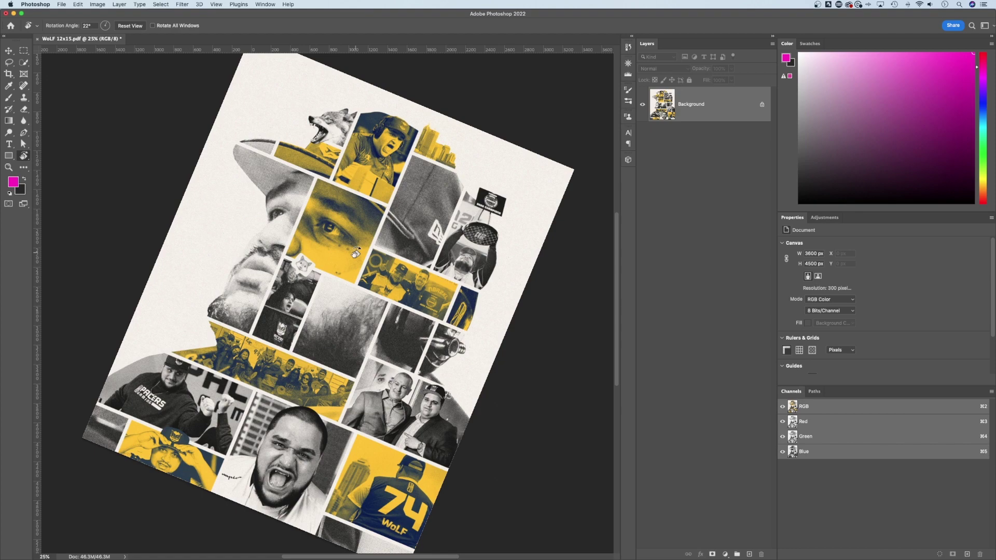
{"action": "left_click_drag", "start_coordinate": [482, 218], "coordinate": [221, 225]}
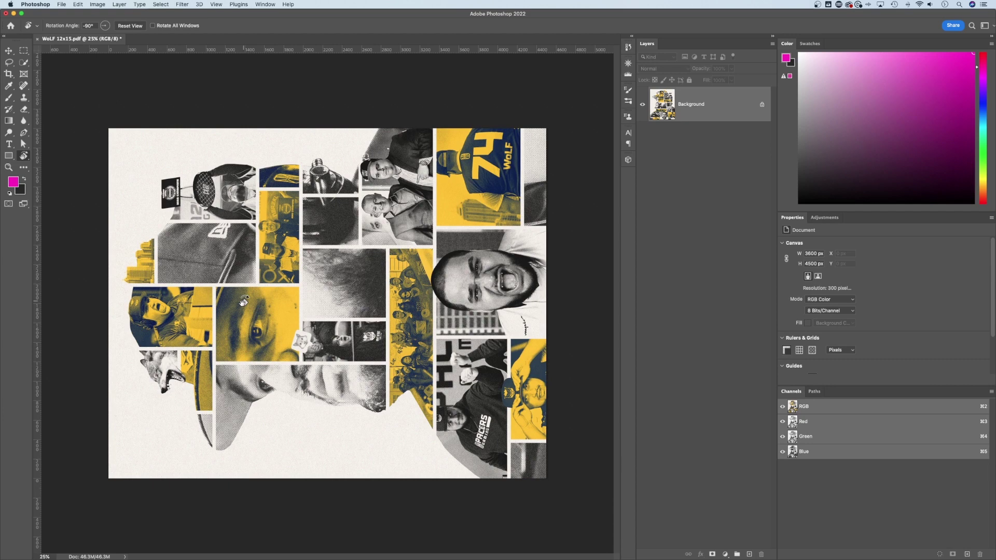
{"action": "key", "text": "t"}
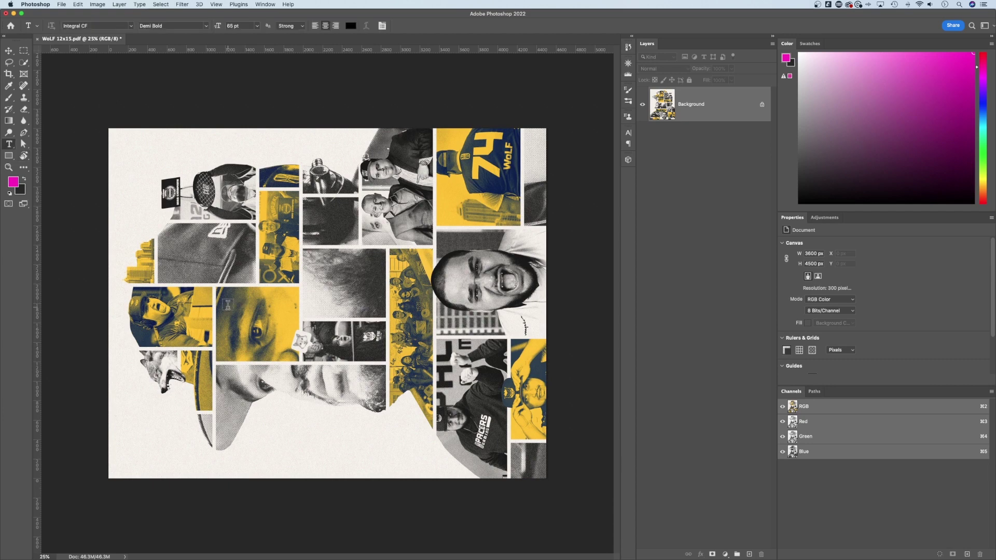
- Add black LOREM IPSUM text, move it toward the centre, and reset the view rotation
{"action": "left_click", "coordinate": [204, 392]}
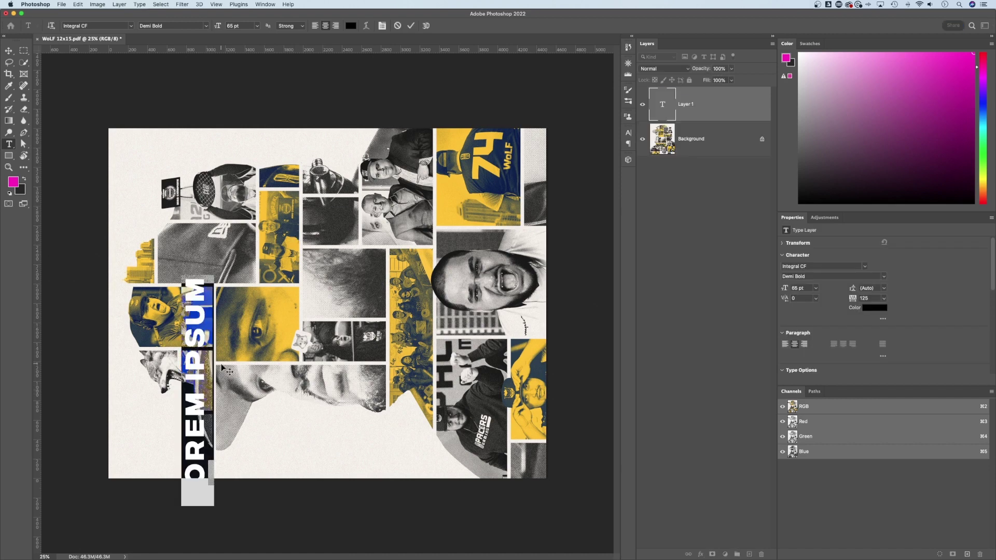
{"action": "key", "text": "Escape"}
{"action": "key", "text": "v"}
{"action": "left_click_drag", "start_coordinate": [203, 487], "coordinate": [320, 433]}
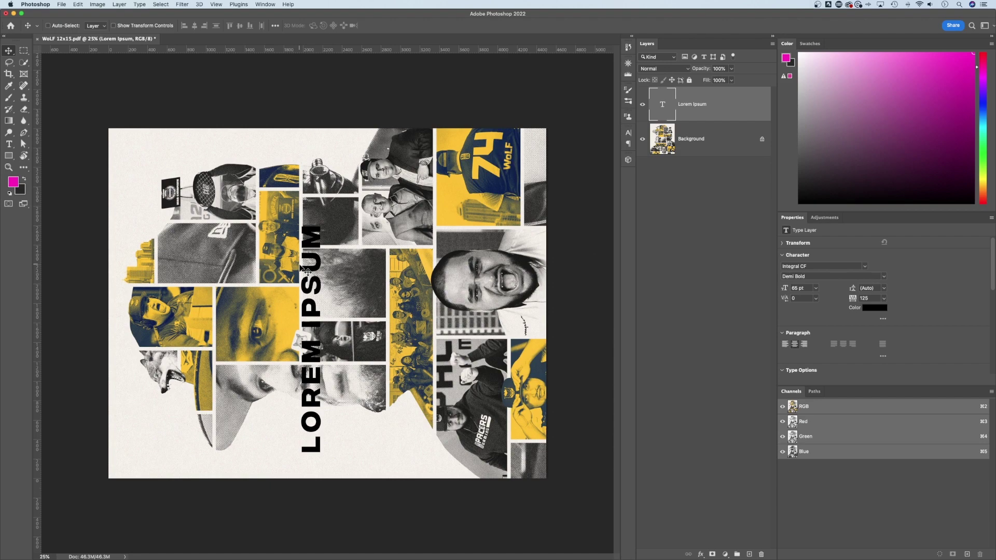
{"action": "key", "text": "super+alt+shift+r"}
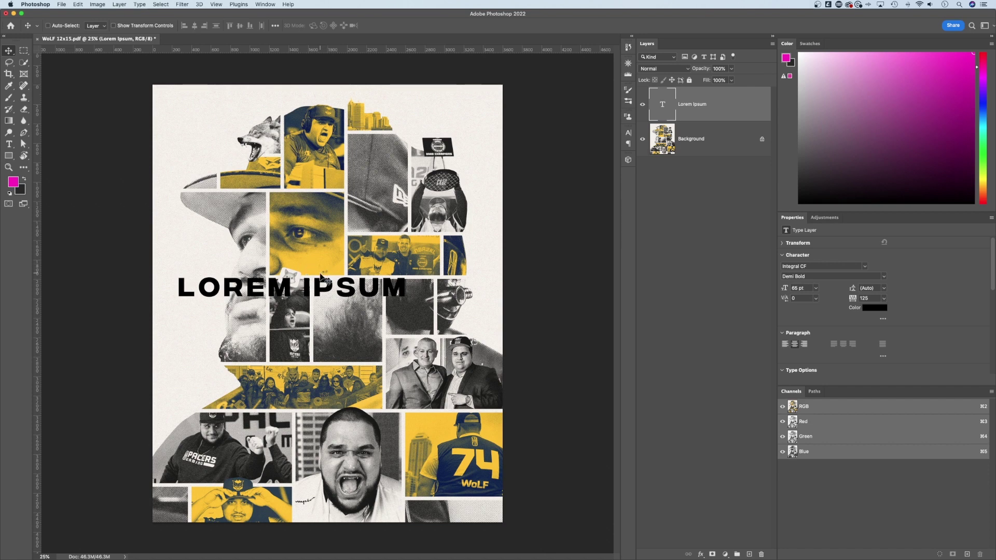
{"action": "key", "text": "super+t"}
{"action": "left_click_drag", "start_coordinate": [410, 223], "coordinate": [385, 456]}
{"action": "key", "text": "Return"}
{"action": "left_click_drag", "start_coordinate": [308, 285], "coordinate": [498, 210]}
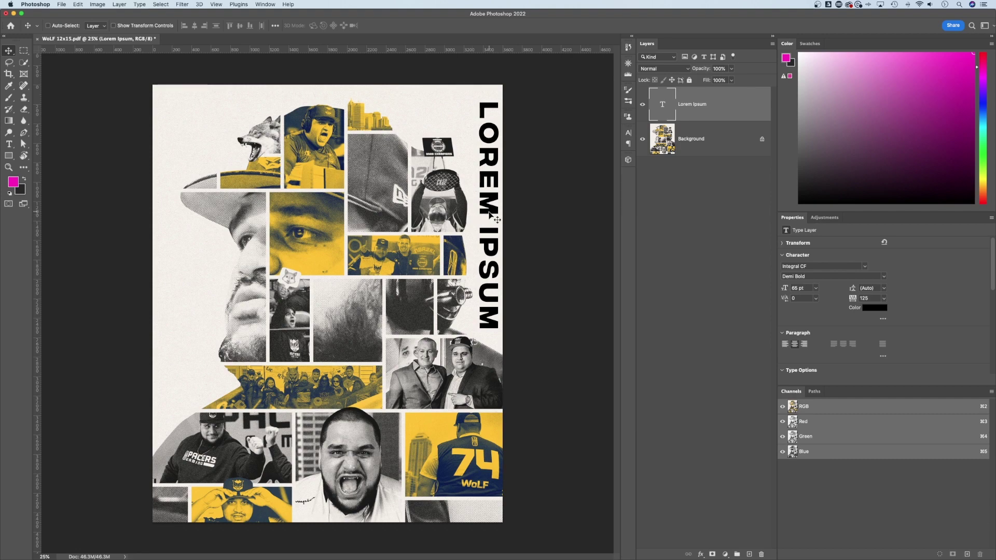
{"action": "key", "text": "r"}
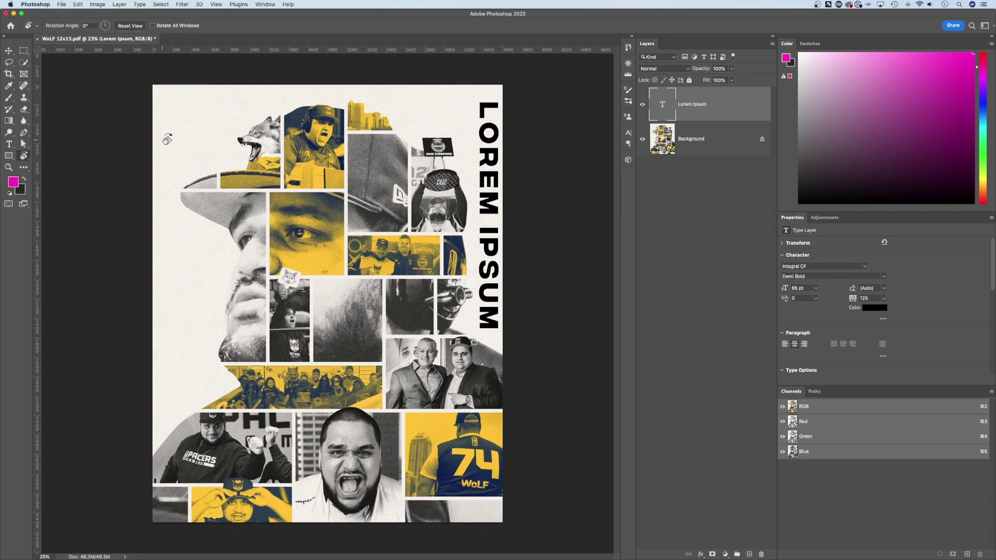
{"action": "left_click_drag", "start_coordinate": [371, 128], "coordinate": [195, 265]}
{"action": "key", "text": "t"}
{"action": "left_click_drag", "start_coordinate": [261, 143], "coordinate": [357, 145]}
{"action": "left_click", "coordinate": [9, 52]}
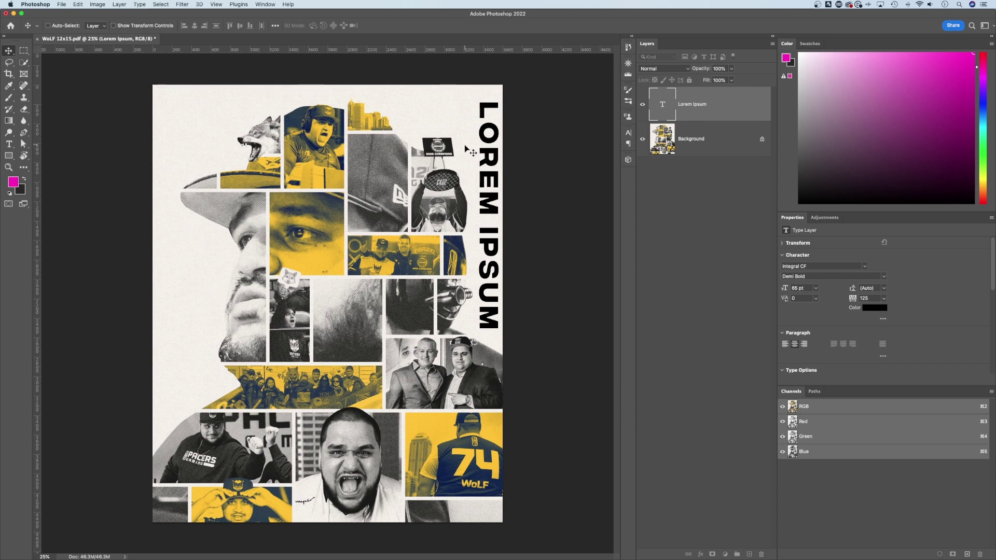
- Rotate the whole canvas 20° clockwise by arbitrary angle, then select the Background layer
{"action": "left_click", "coordinate": [100, 4]}
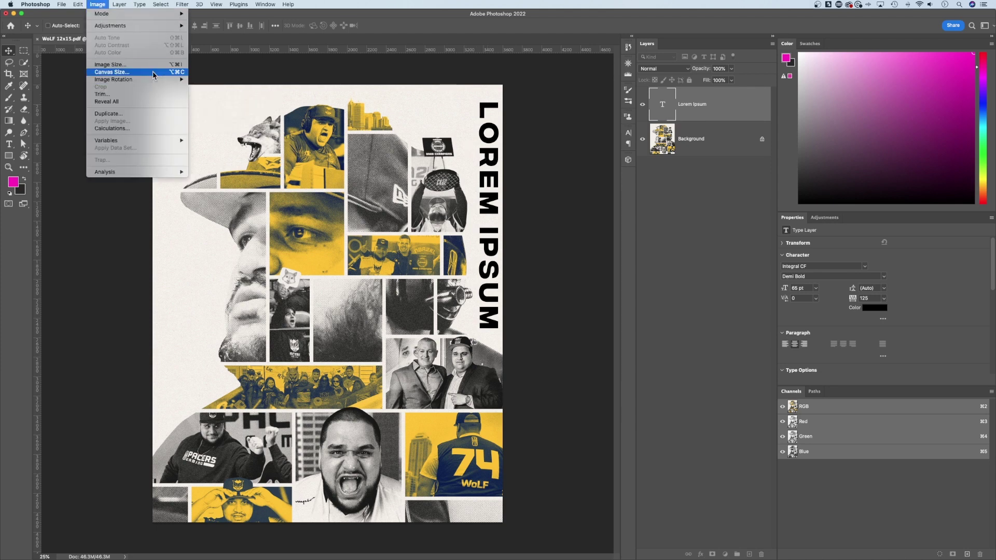
{"action": "mouse_move", "coordinate": [150, 79]}
{"action": "left_click", "coordinate": [237, 104]}
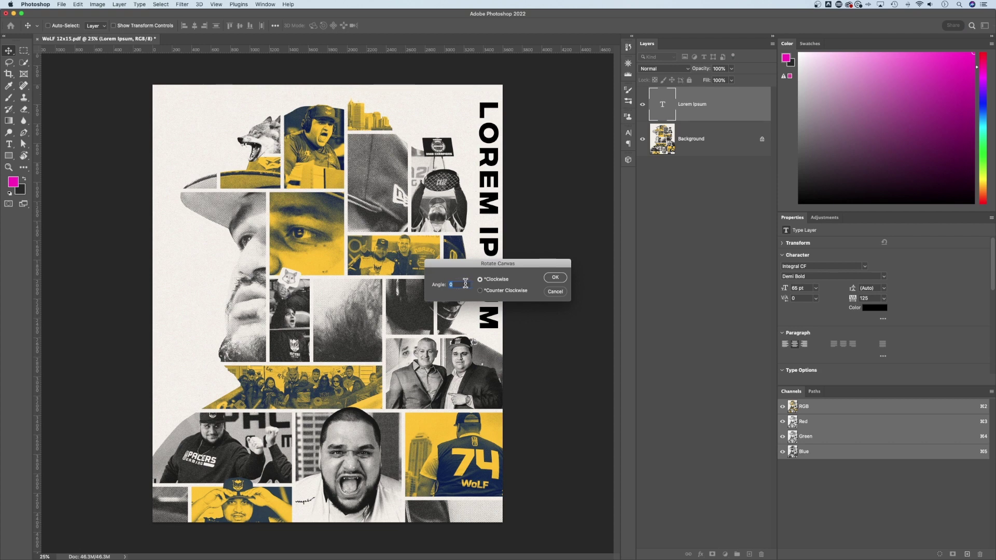
{"action": "type", "text": "20"}
{"action": "left_click", "coordinate": [554, 278]}
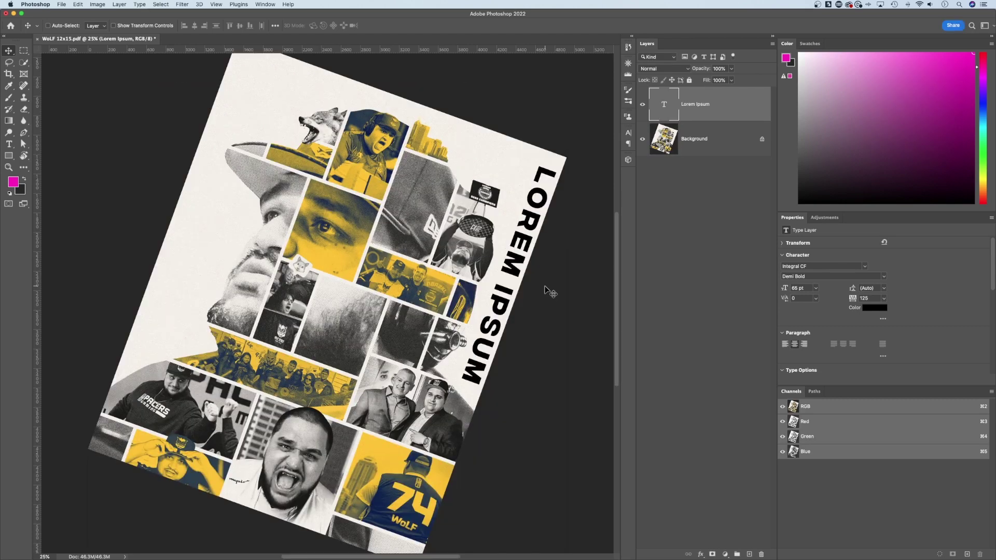
{"action": "left_click", "coordinate": [693, 135]}
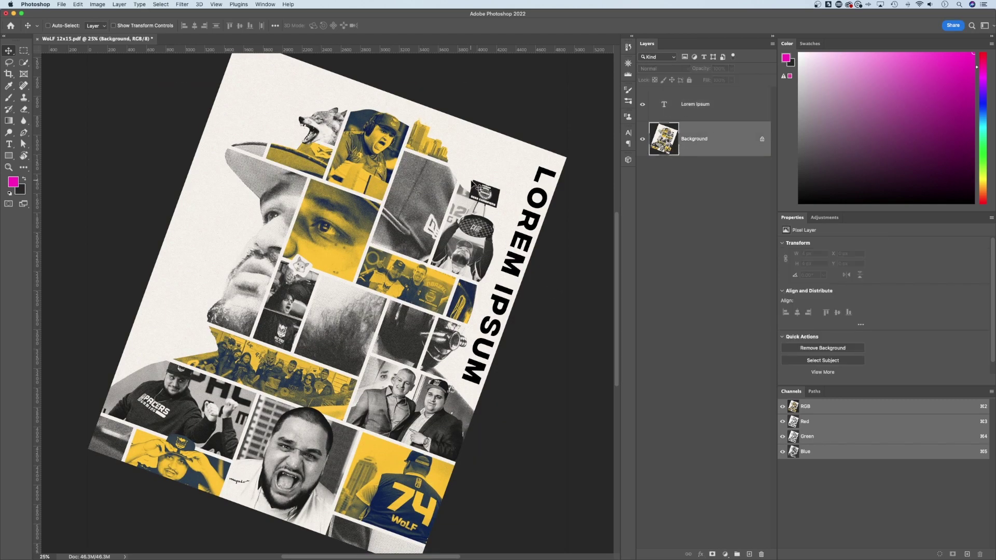
{"action": "scroll", "coordinate": [524, 217], "scroll_direction": "up", "scroll_amount": 5}
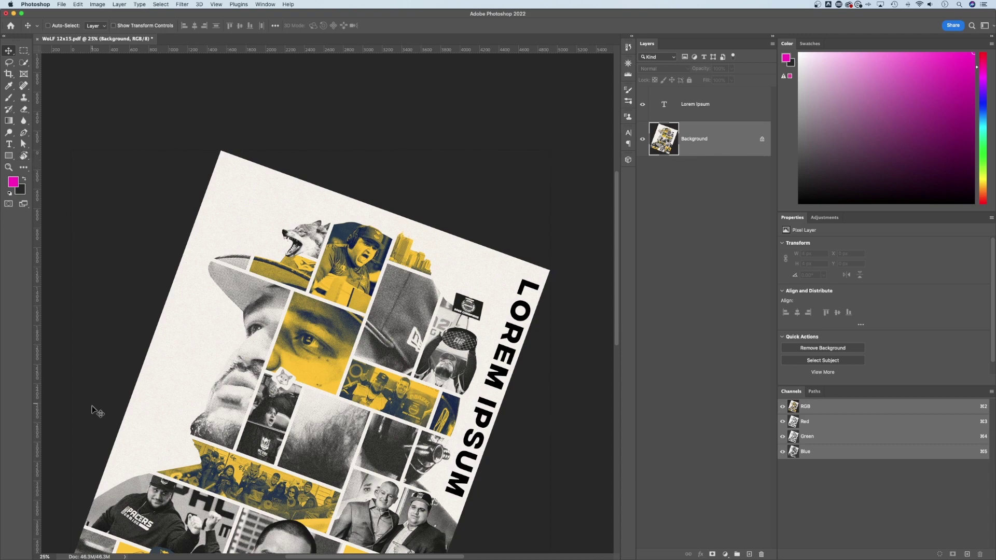
- Undo the 20° canvas rotation, step through history, and redo the rotation
{"action": "key", "text": "super+z"}
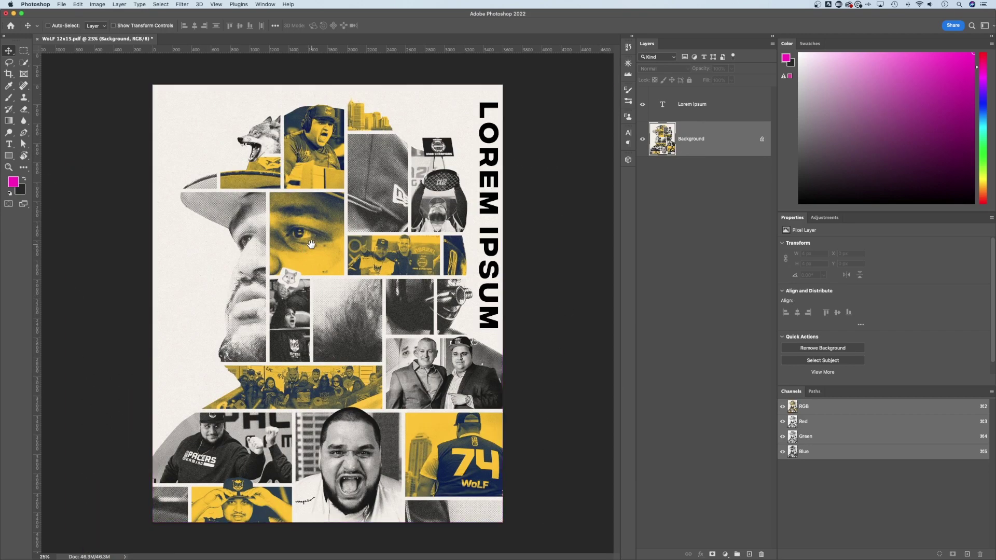
{"action": "left_click_drag", "start_coordinate": [23, 156], "coordinate": [58, 166]}
{"action": "key", "text": "v"}
{"action": "key", "text": "super+z"}
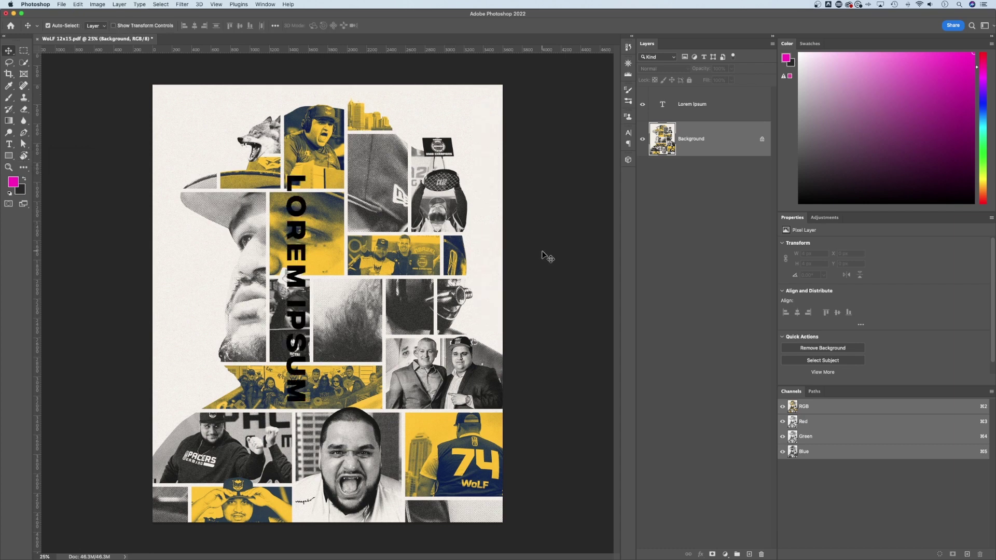
{"action": "key", "text": "super+z"}
{"action": "key", "text": "super+shift+z"}
{"action": "key", "text": "super+shift+z"}
{"action": "key", "text": "super+shift+z"}
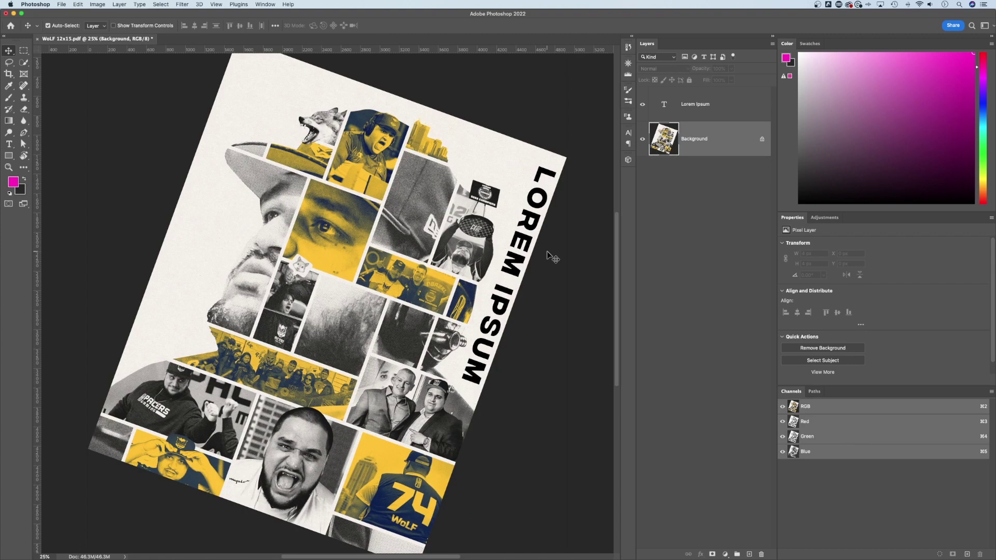
- Pan around the rotated poster, then undo the rotation so it stands upright
{"action": "scroll", "coordinate": [560, 368], "scroll_direction": "down", "scroll_amount": 5}
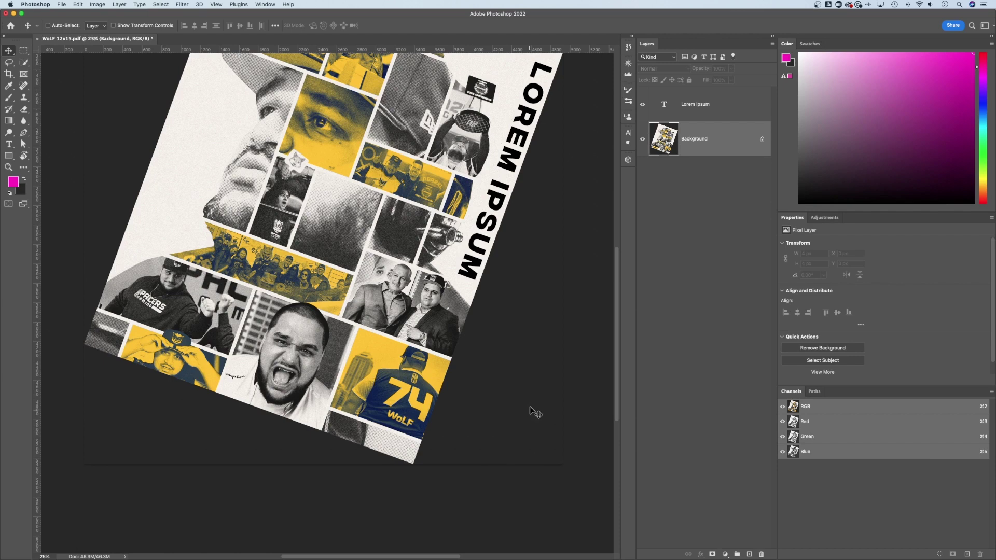
{"action": "left_click_drag", "start_coordinate": [534, 282], "coordinate": [533, 324]}
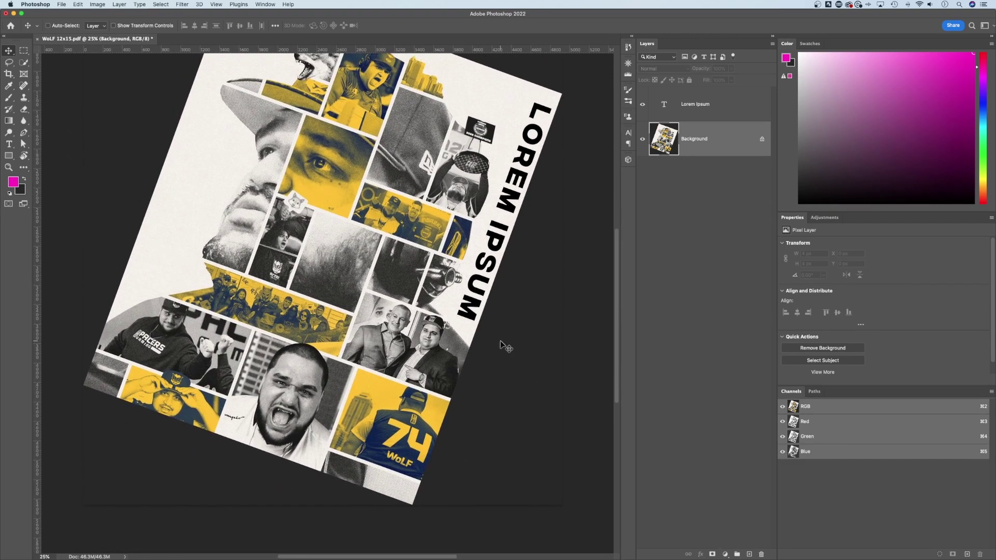
{"action": "left_click_drag", "start_coordinate": [449, 245], "coordinate": [478, 311]}
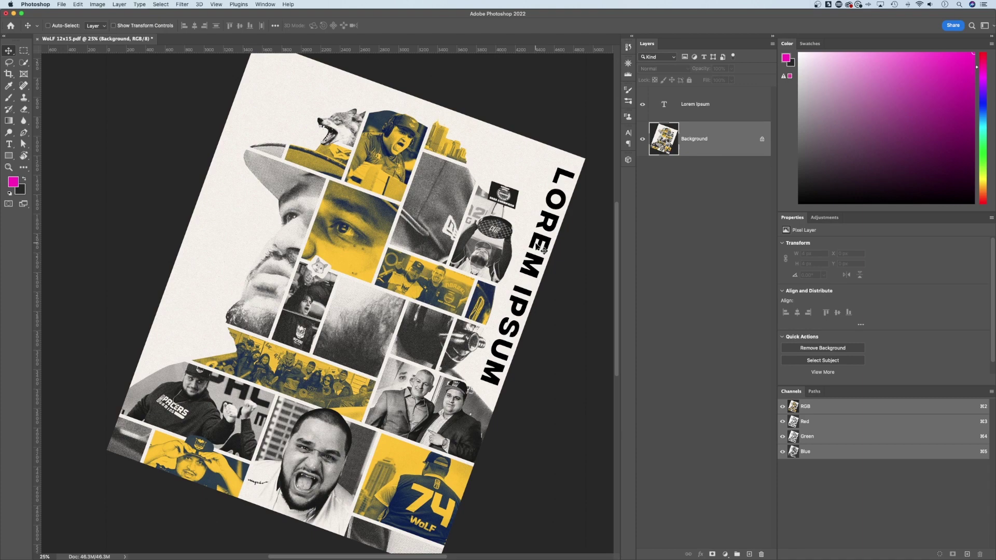
{"action": "scroll", "coordinate": [539, 251], "scroll_direction": "up", "scroll_amount": 5}
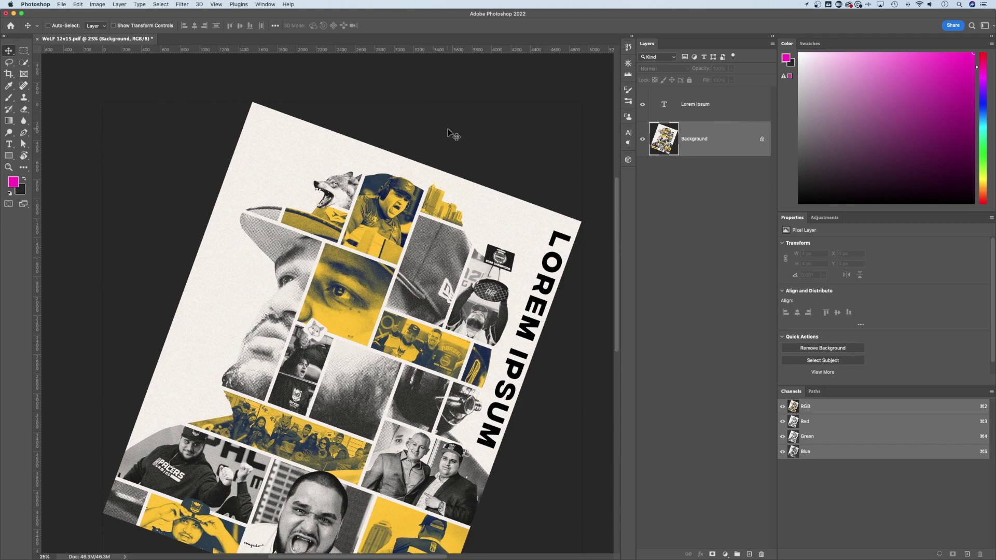
{"action": "key", "text": "super+z"}
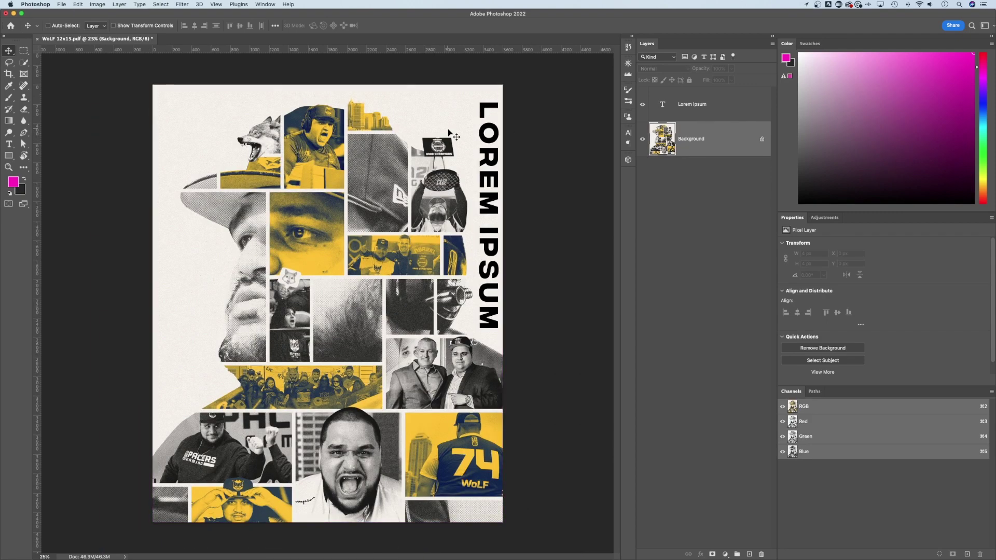